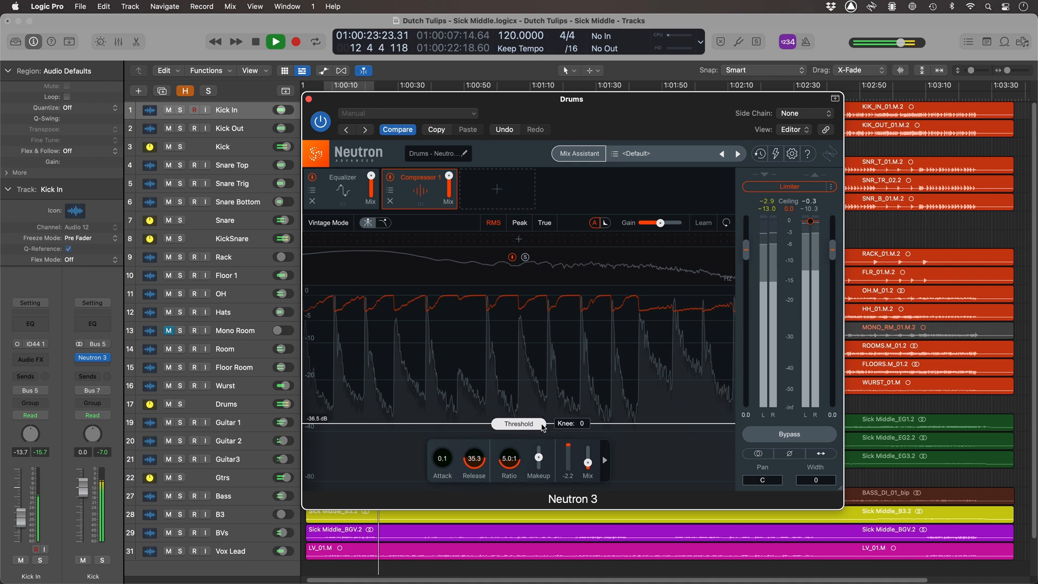
Set the Drums bus compressor's threshold to -41.5 dB, ratio to 6.6:1 and release to 182.3 ms
drag(482, 464, 488, 452)
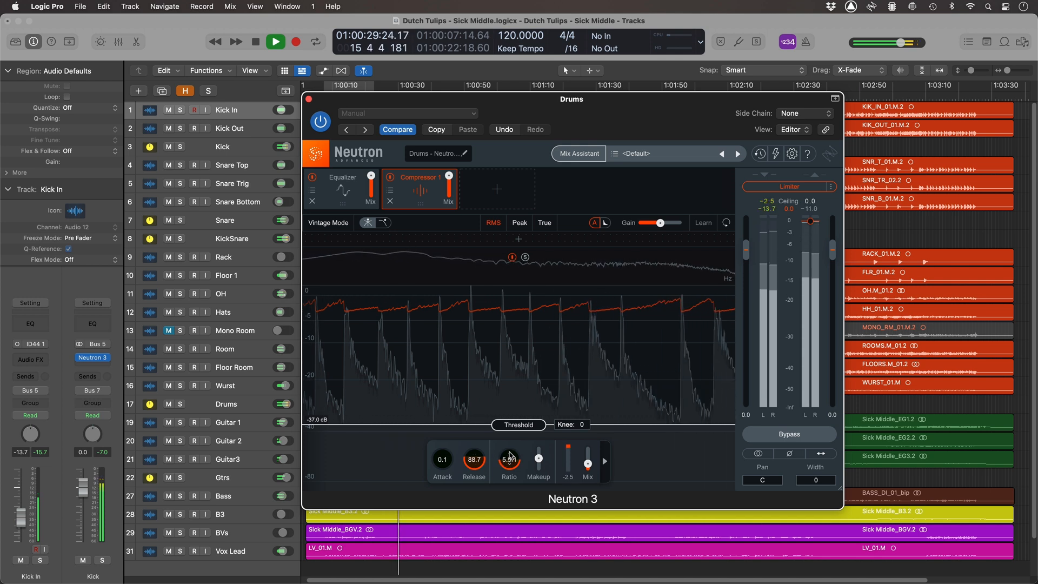
mouse_move(523, 430)
mouse_down()
mouse_move(526, 420)
mouse_move(539, 436)
mouse_up()
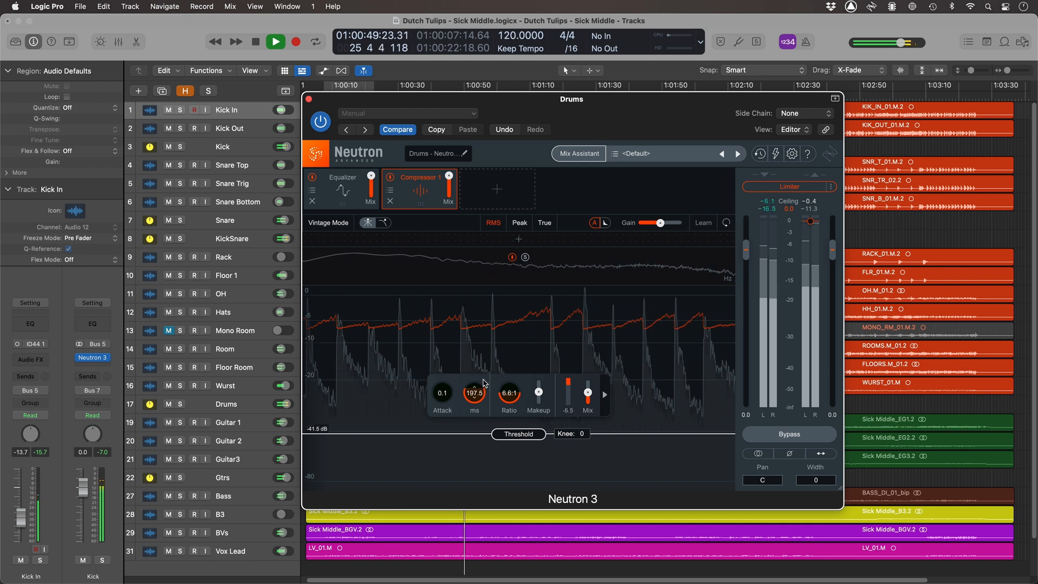
drag(483, 385, 483, 381)
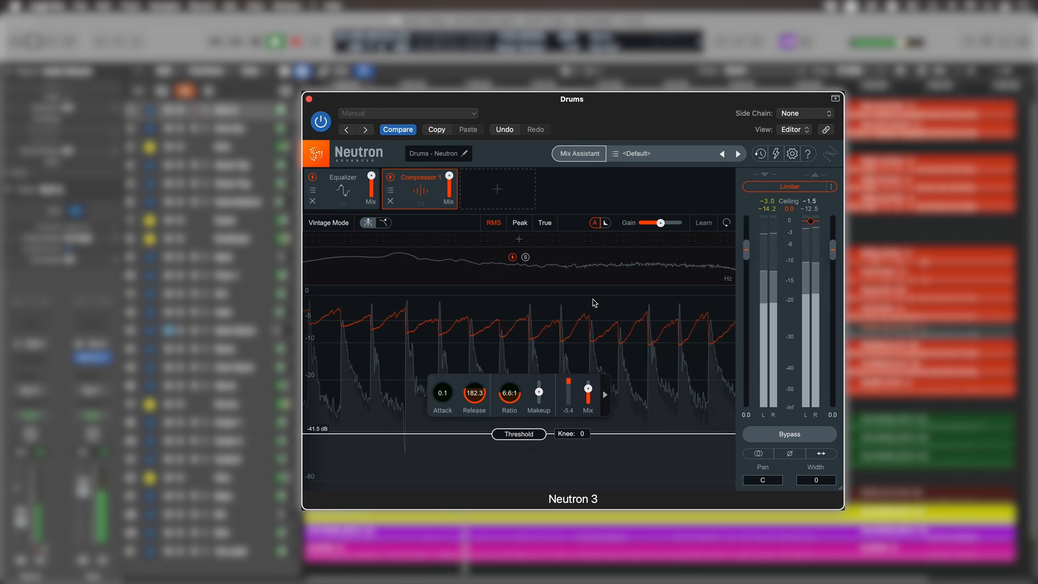
Compare the Drums bus with Neutron bypassed and active during playback
click(774, 433)
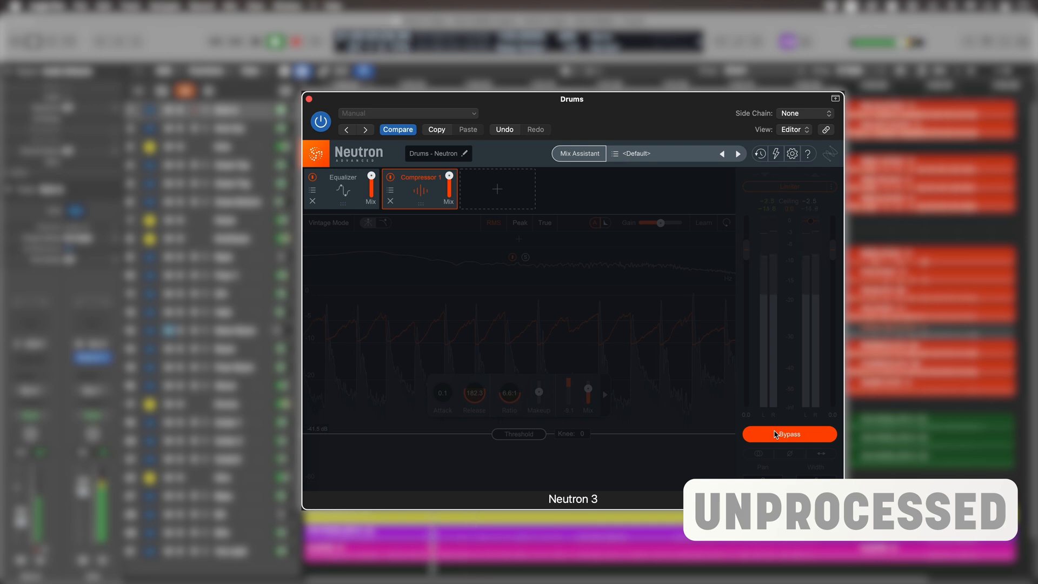
click(774, 434)
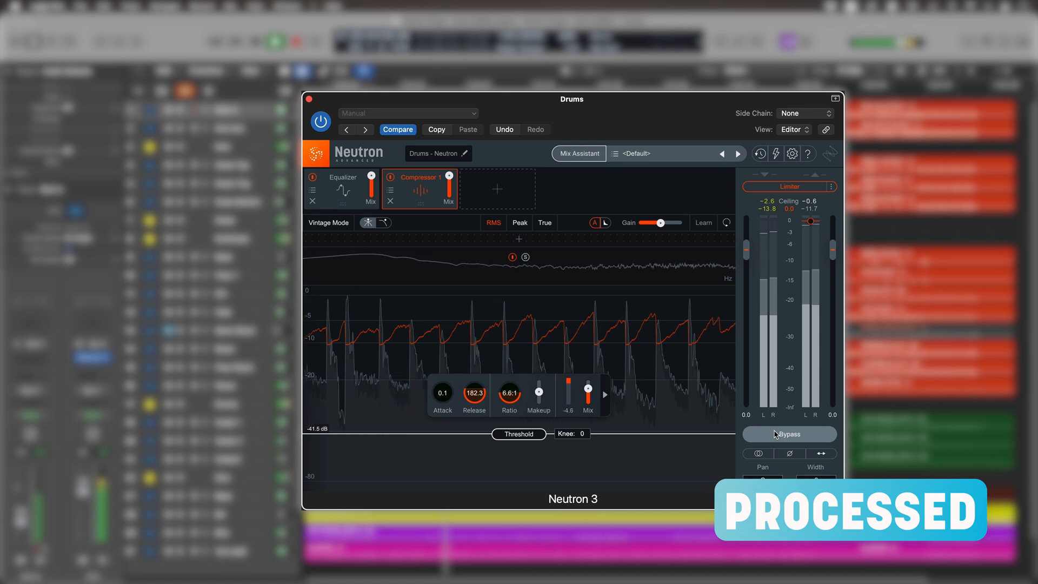
click(776, 434)
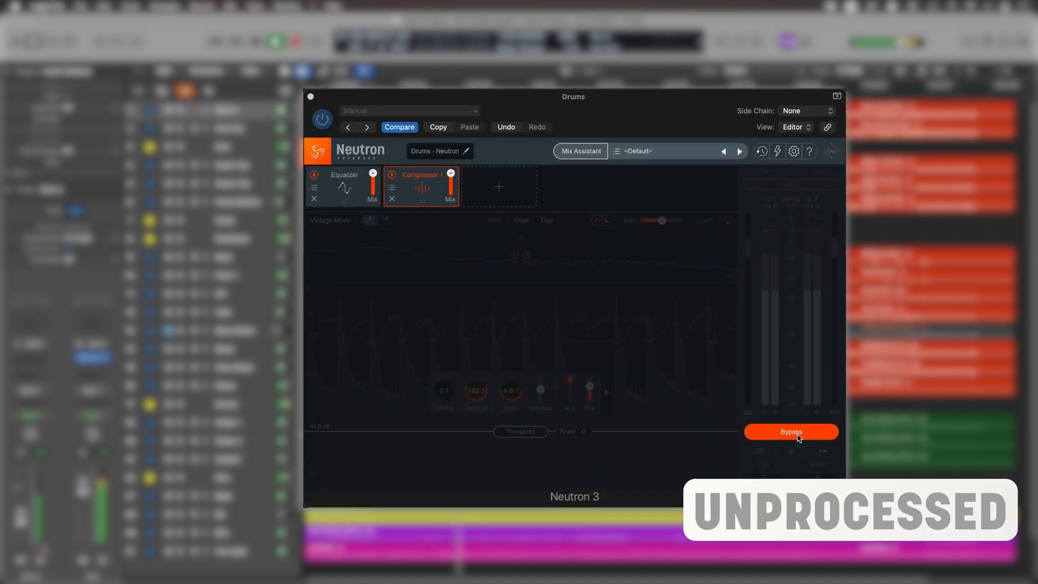
click(797, 436)
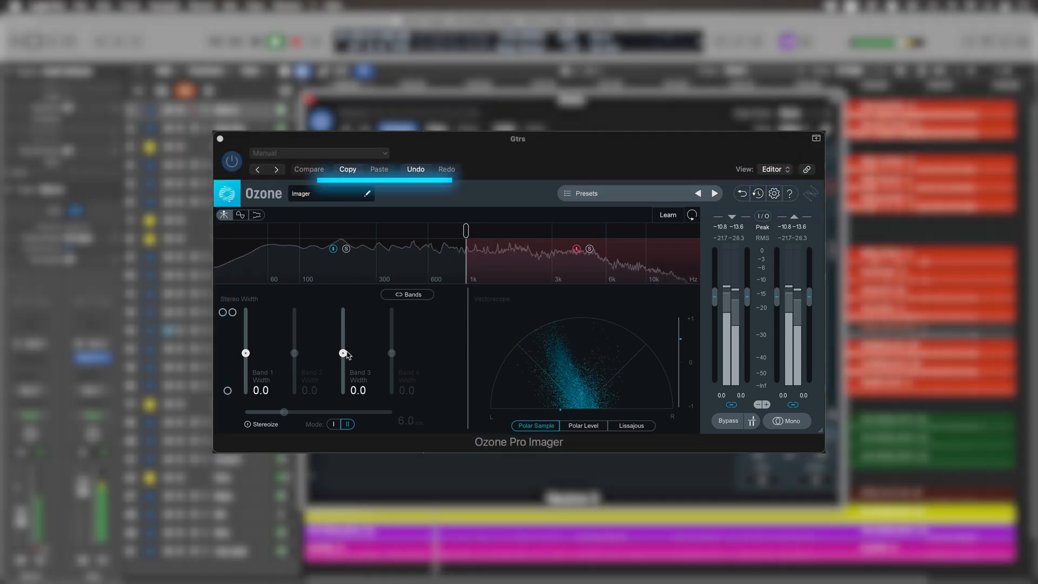
Widen Band 3 of the Ozone Imager on the Gtrs bus to 100 and raise its width automation across the marked section
drag(343, 352, 346, 339)
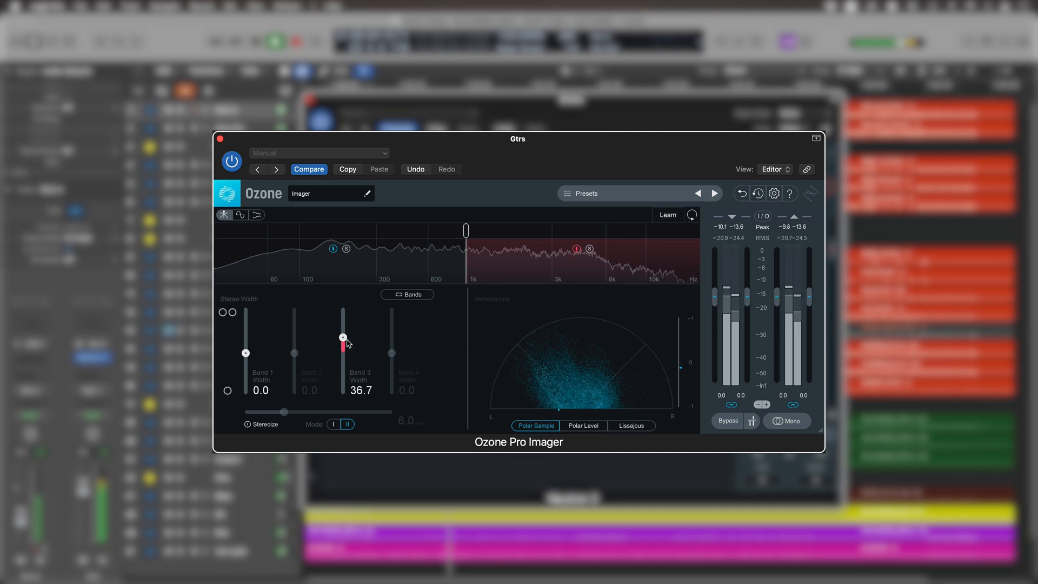
drag(343, 339, 346, 313)
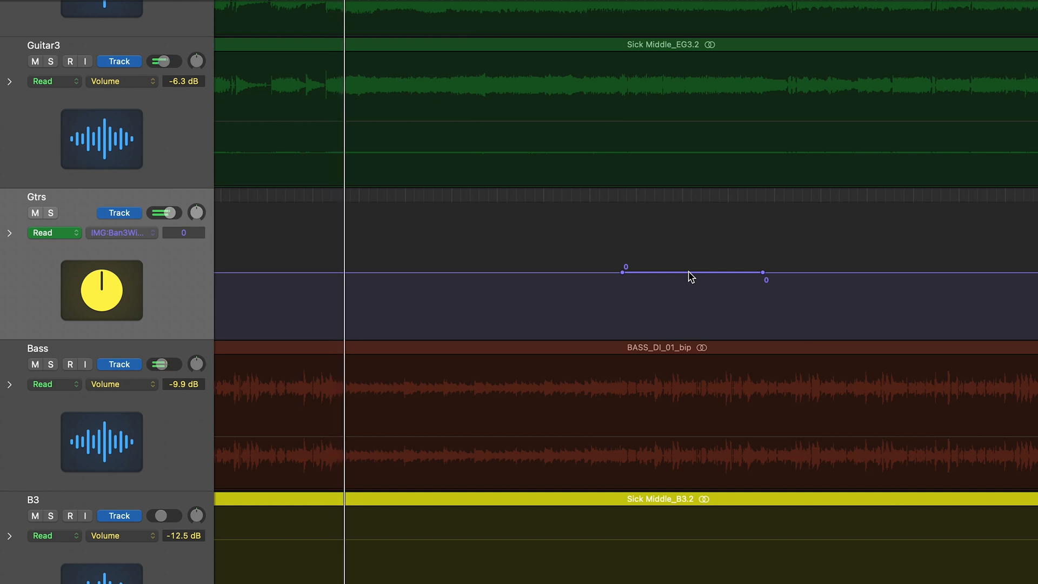
drag(689, 270, 690, 193)
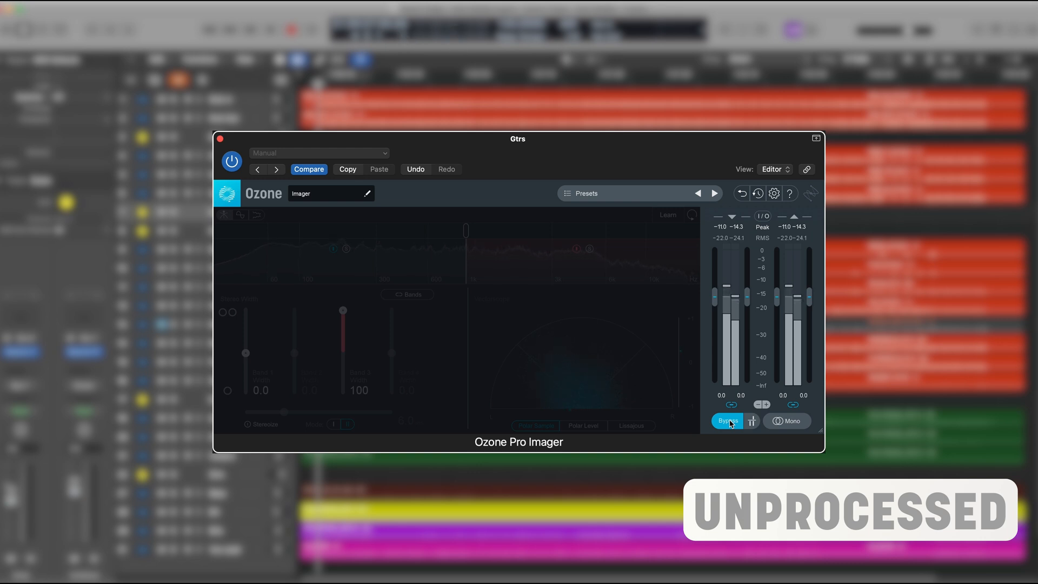
Compare the Gtrs bus with the Ozone Imager bypassed and active during playback
click(728, 421)
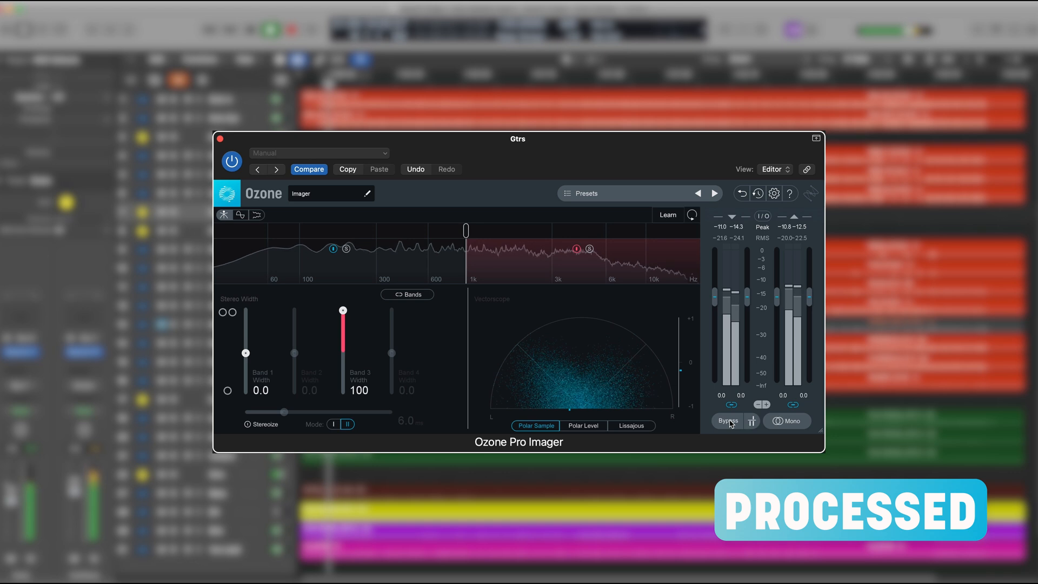
click(728, 421)
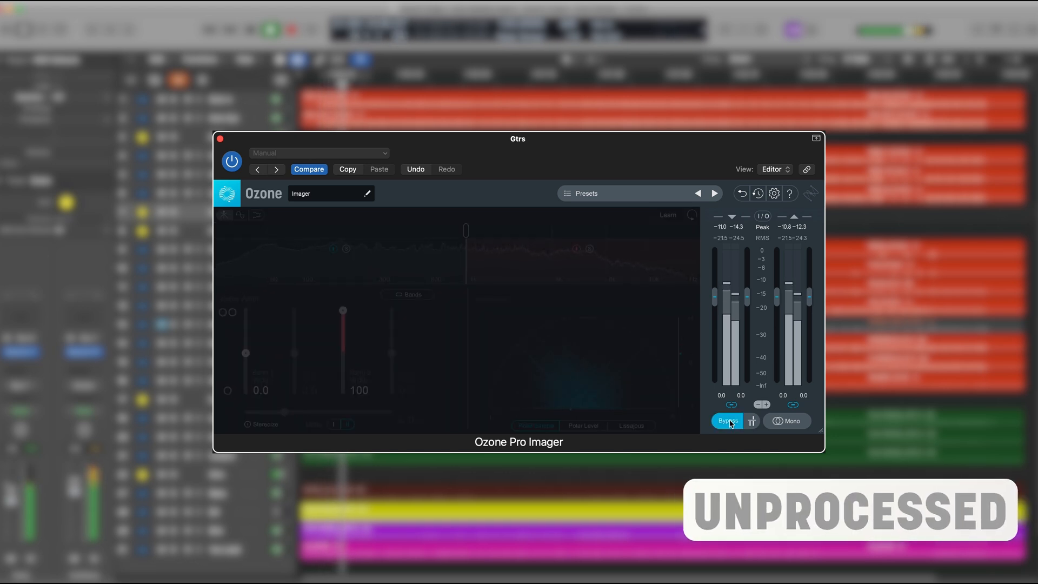
click(728, 421)
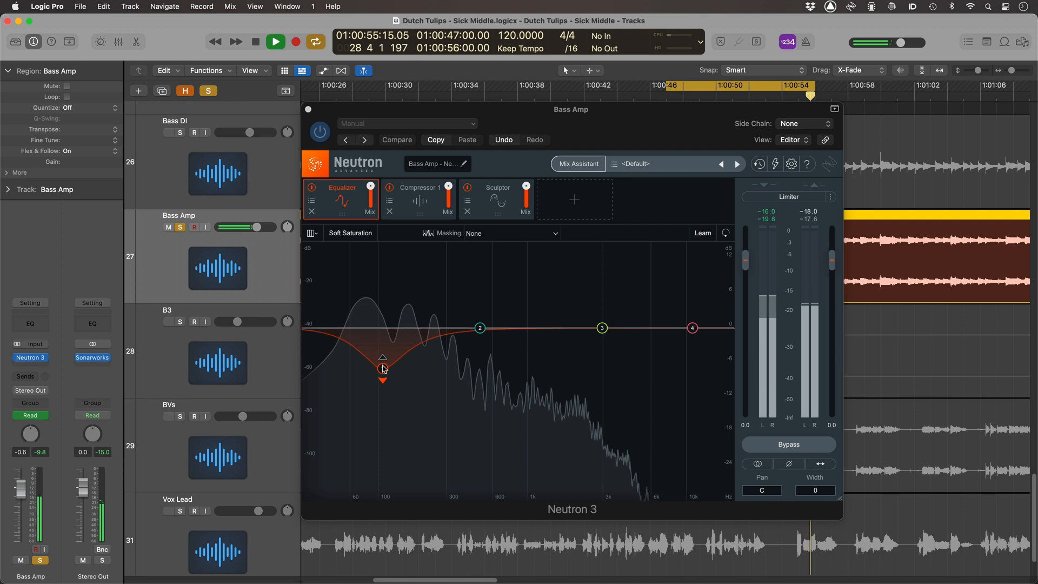
Set Bass Amp's dynamic EQ band 1 to a -7.2 dB cut at 122 Hz, and view the Compressor 1 and Sculptor modules
drag(383, 369, 392, 370)
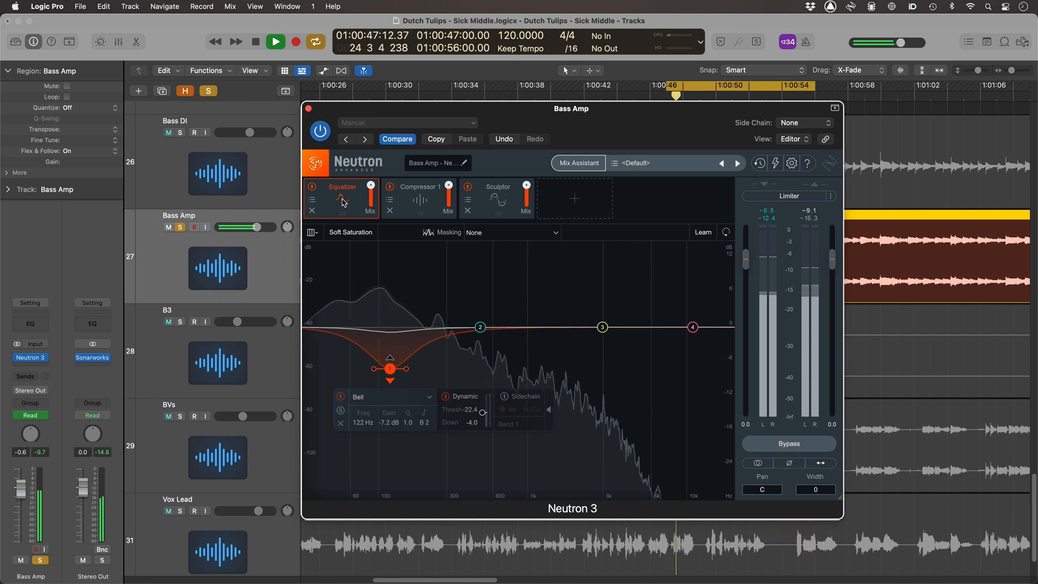
click(420, 199)
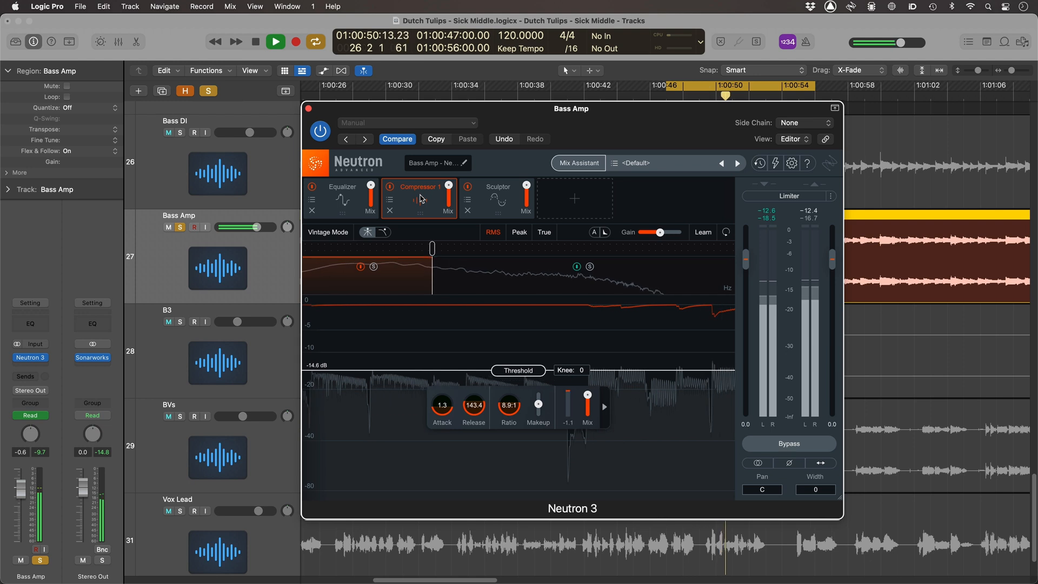
click(497, 201)
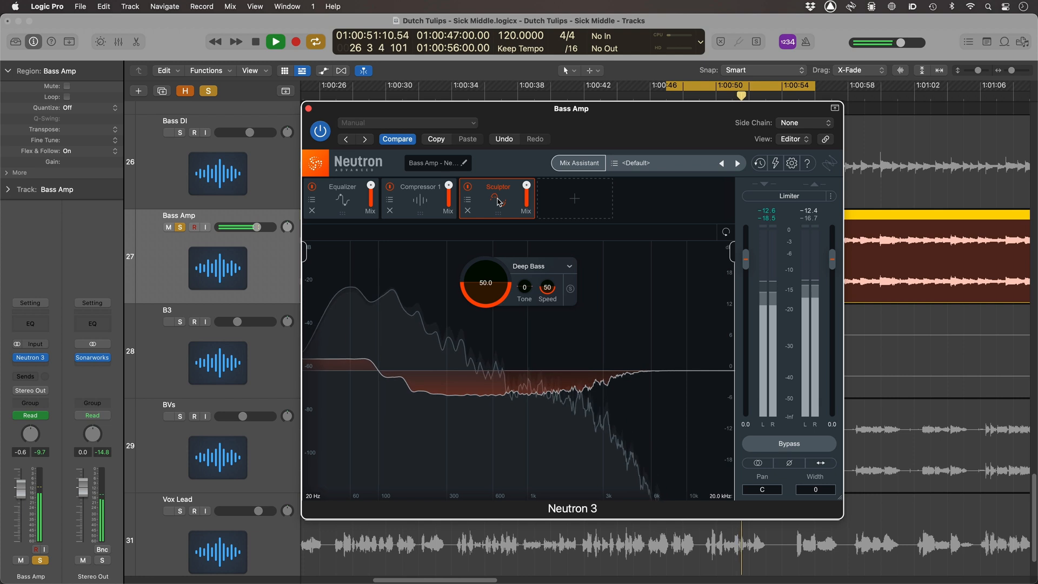
Compare the Bass Amp track with Neutron bypassed and active, both soloed and within the full mix
click(789, 444)
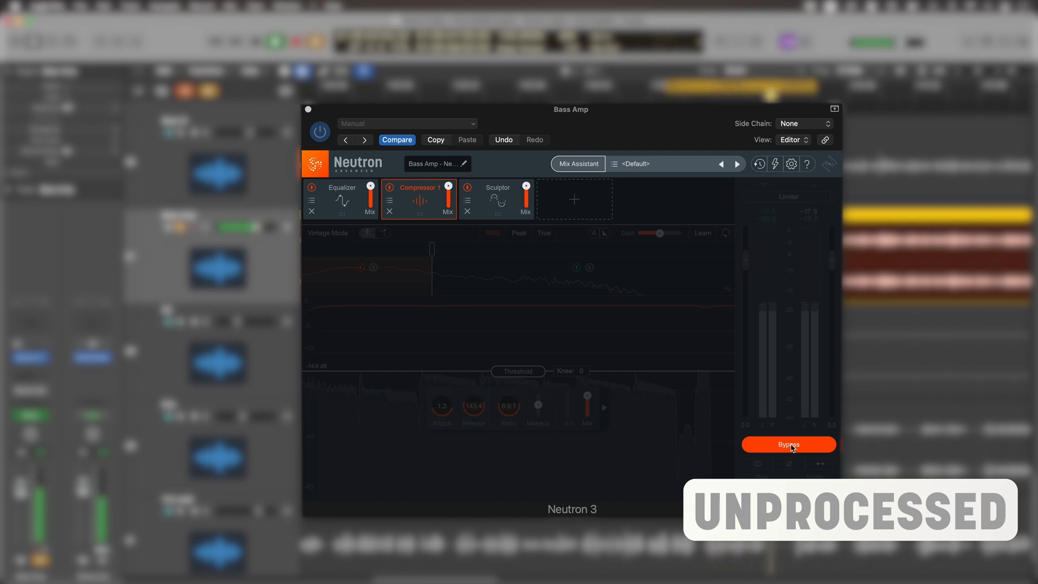
click(791, 444)
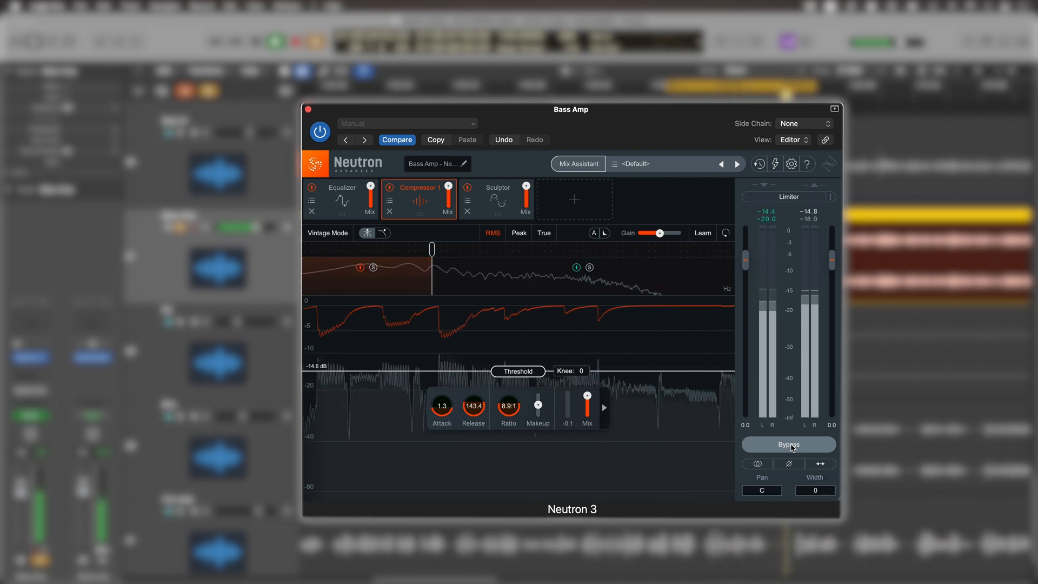
click(790, 446)
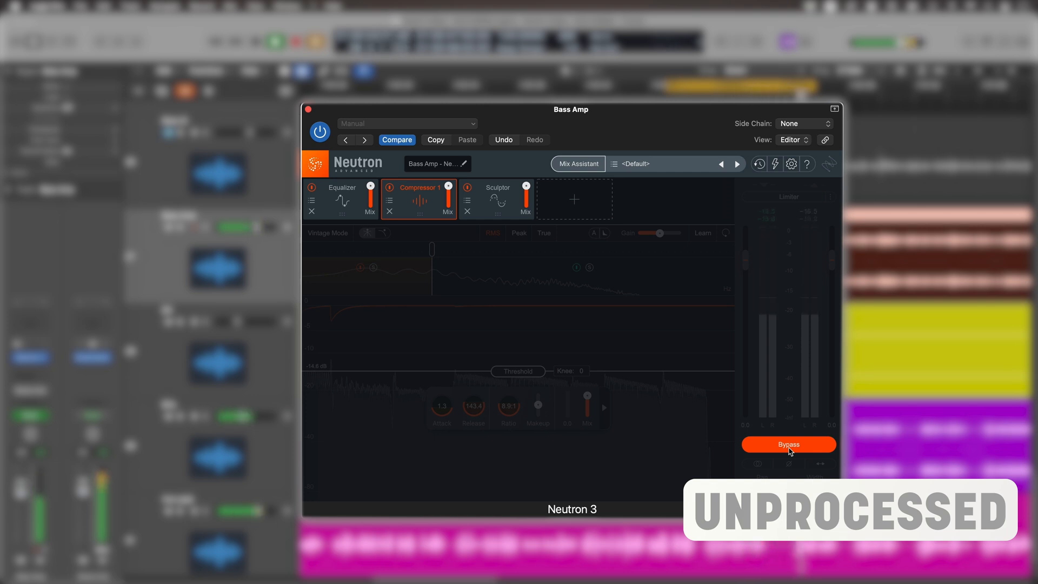
click(790, 445)
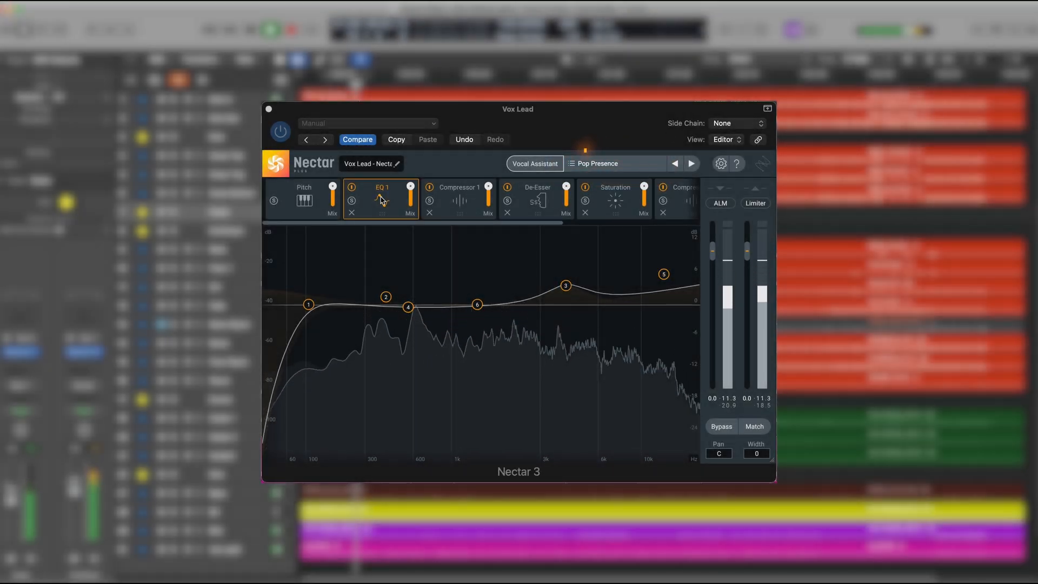
Review Nectar's Compressor 1 and Saturation modules on Vox Lead, and compare the vocal with Nectar bypassed and active
click(459, 203)
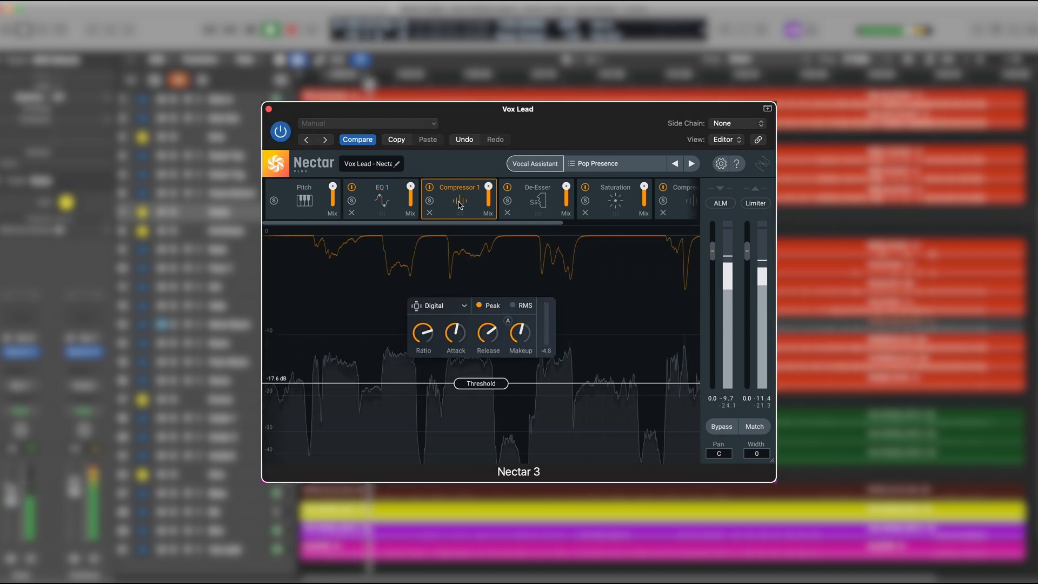
click(607, 208)
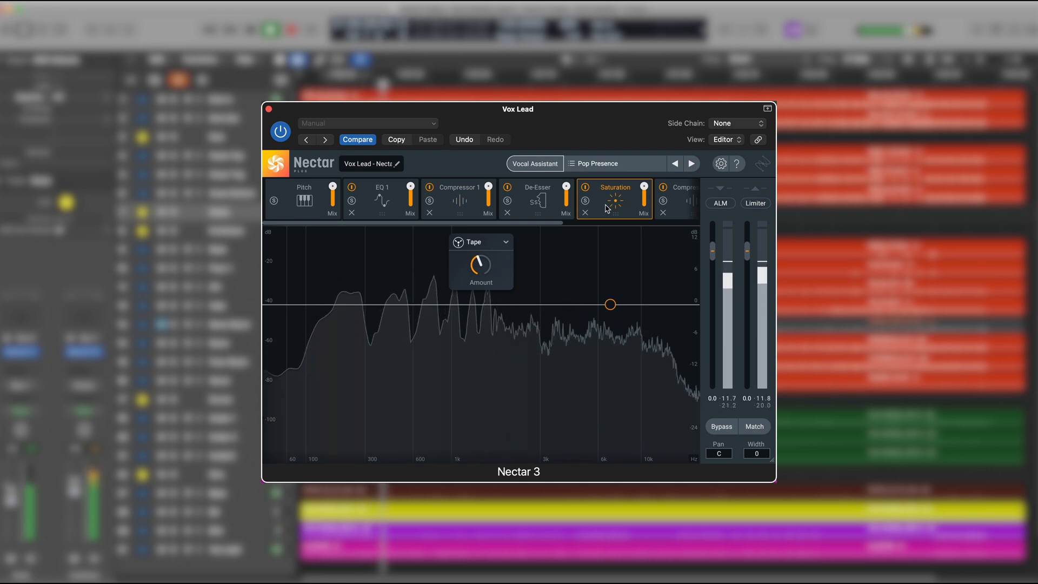
click(722, 426)
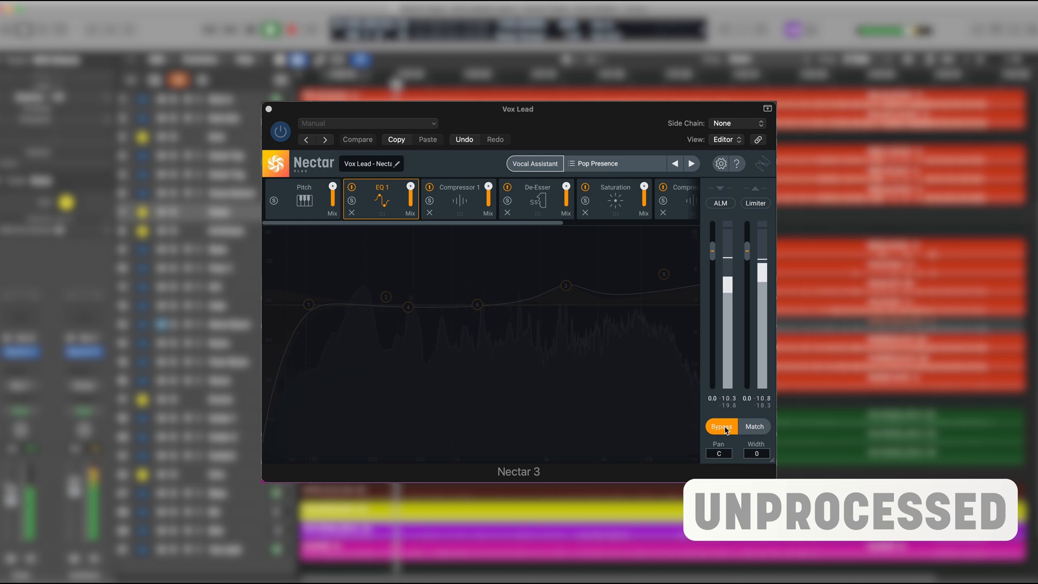
click(722, 426)
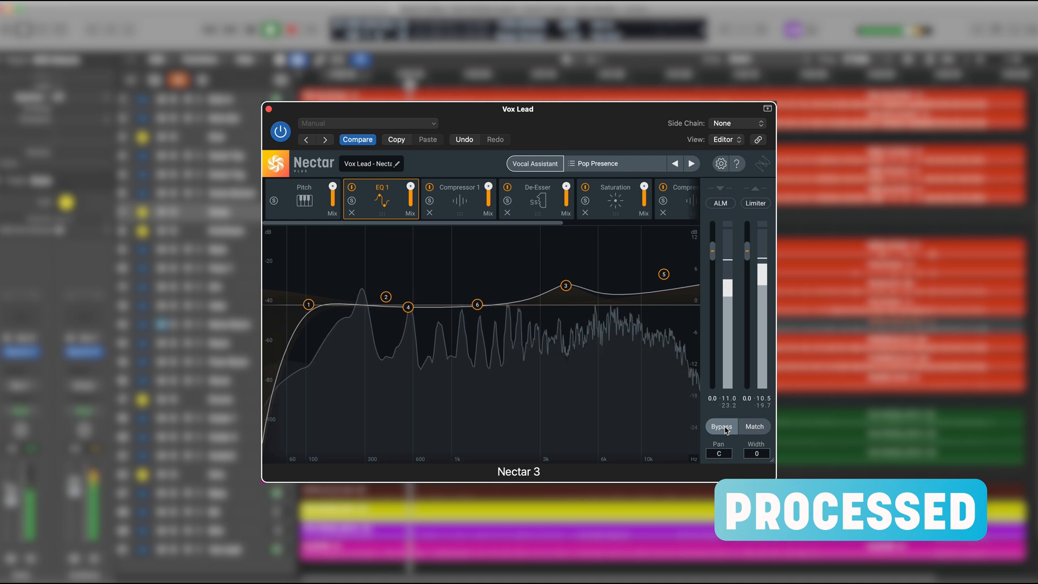
click(722, 426)
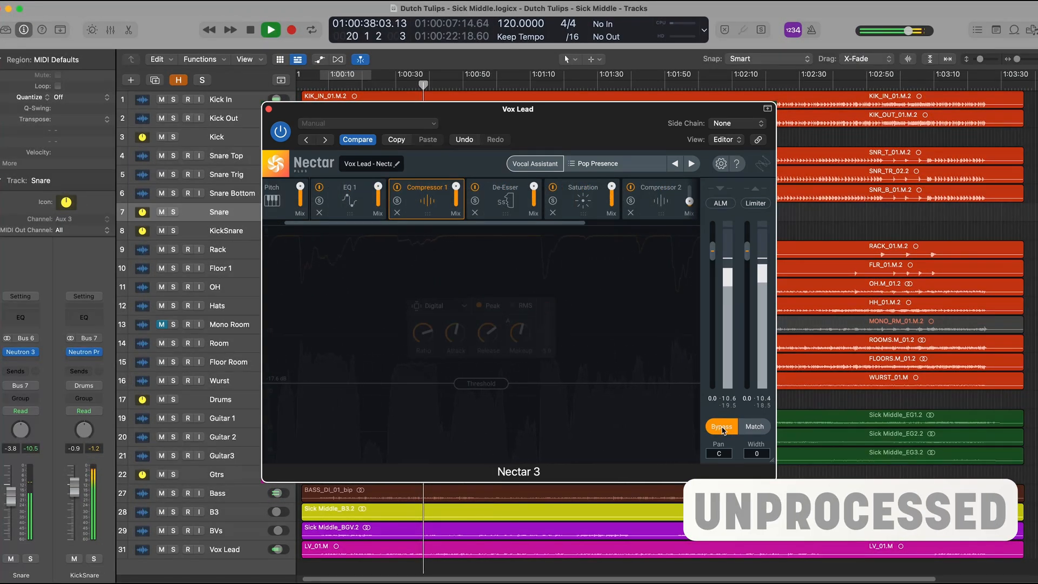
click(722, 426)
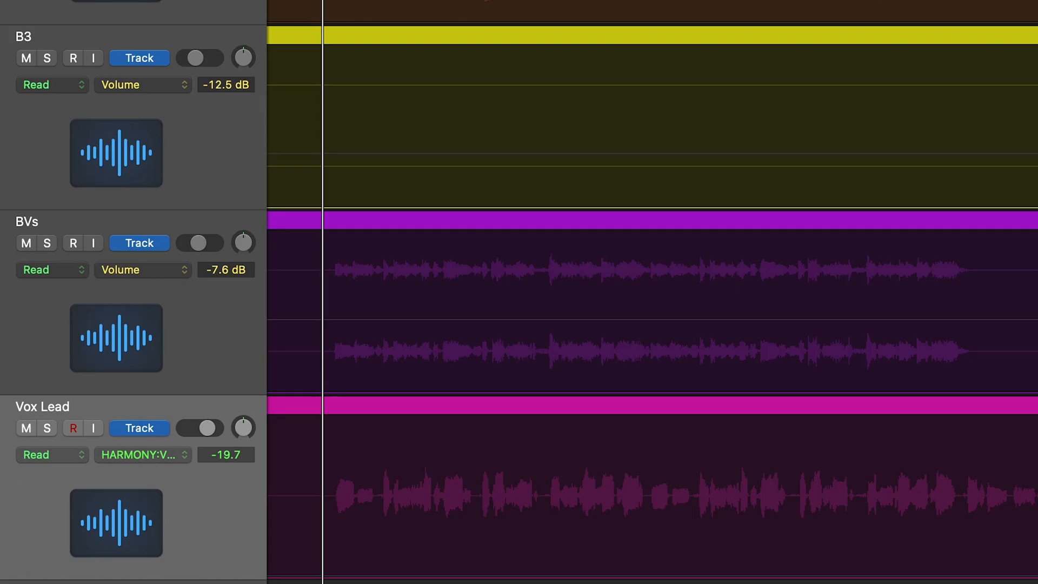
Raise a section of Vox Lead's harmony gain automation to -5.1 and set the Unison voice panned at -32.8 to -4th
drag(376, 485, 476, 310)
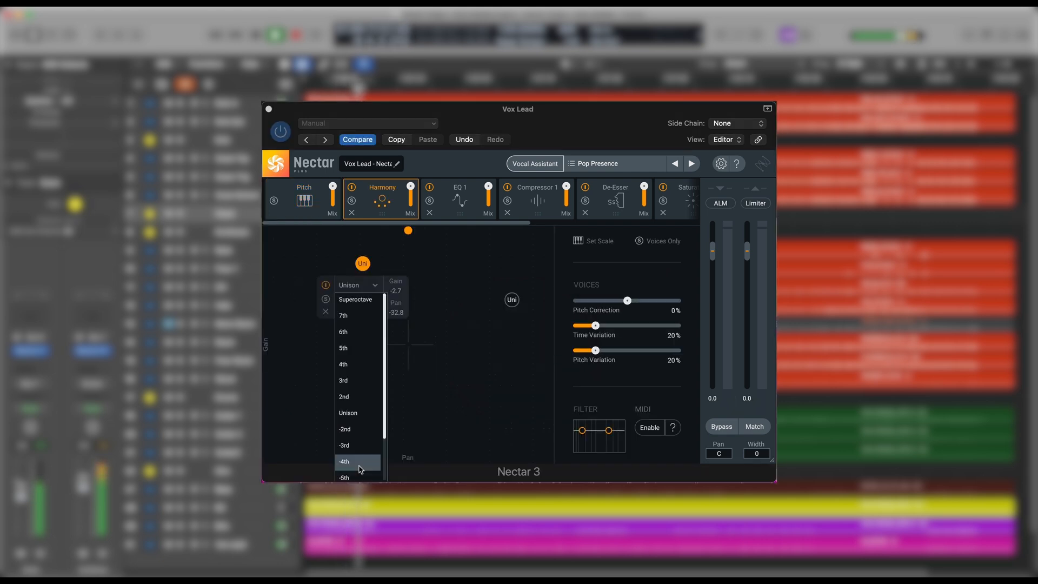
click(358, 462)
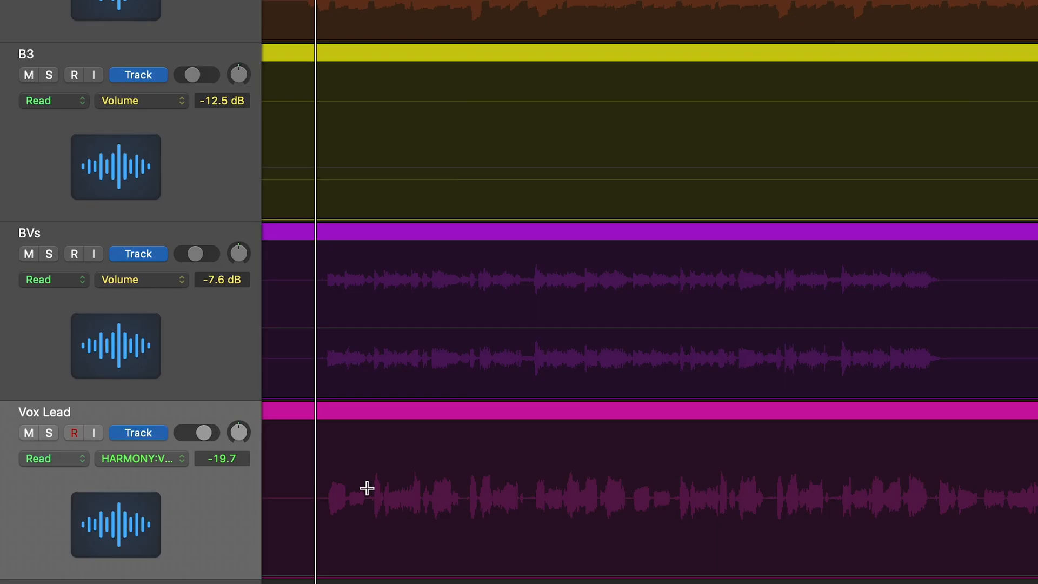
drag(366, 488, 464, 338)
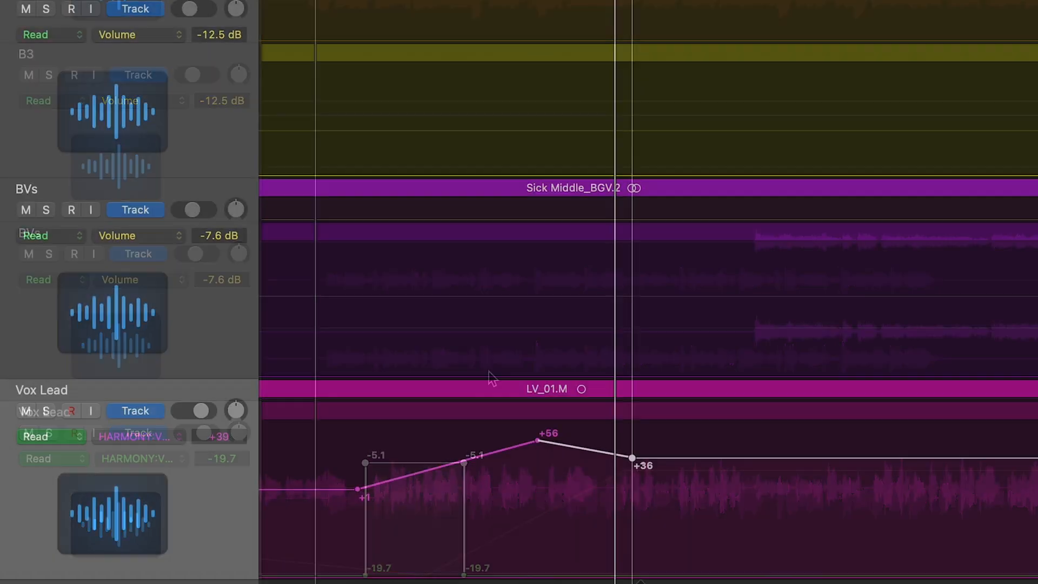
Lower Vox Lead's last Harmony V2 Pan automation point to -30 and move the V2 Gain point at -8.0 farther along the timeline
drag(632, 458, 632, 510)
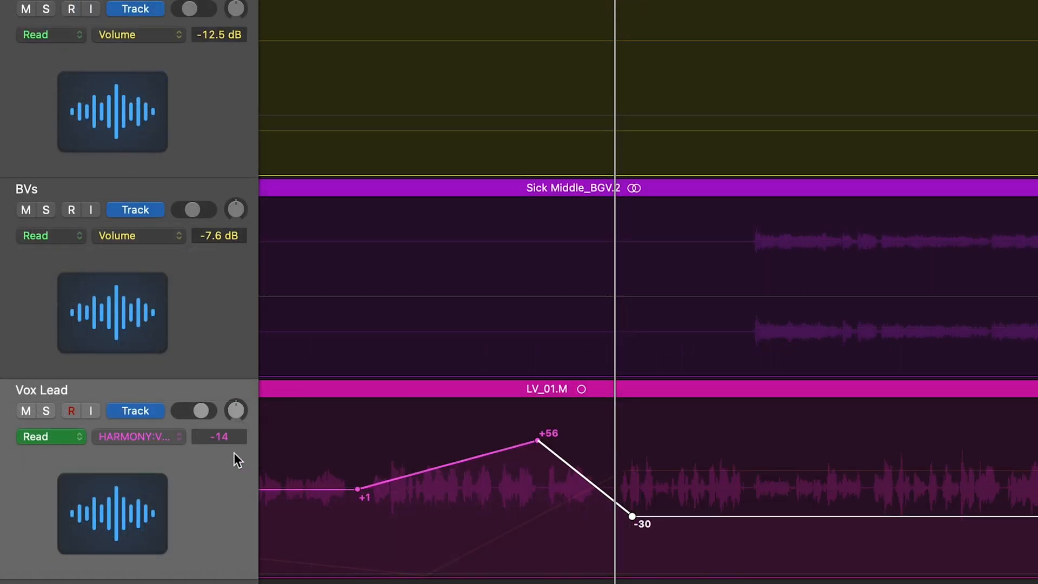
click(178, 437)
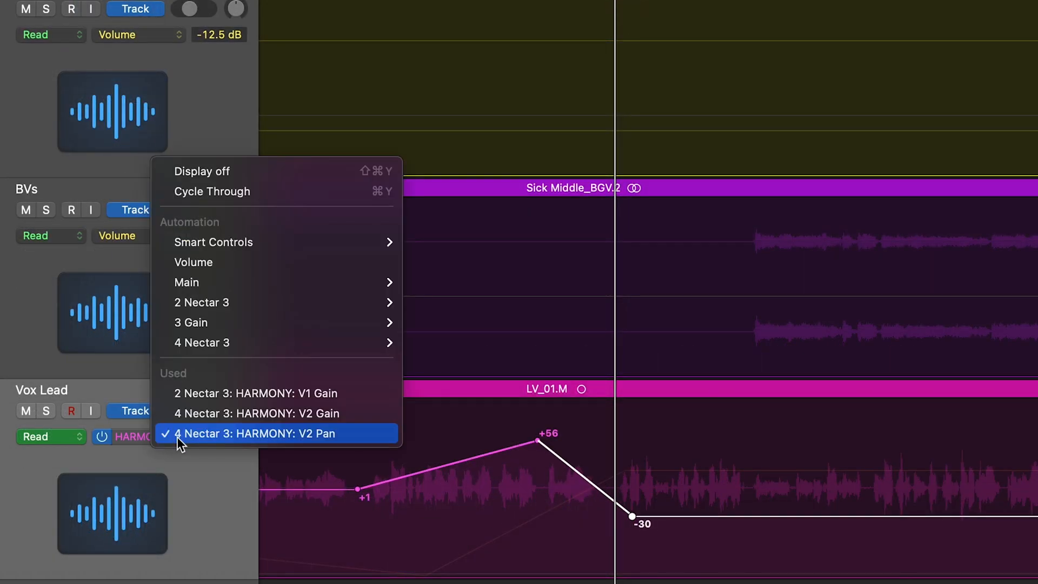
click(216, 414)
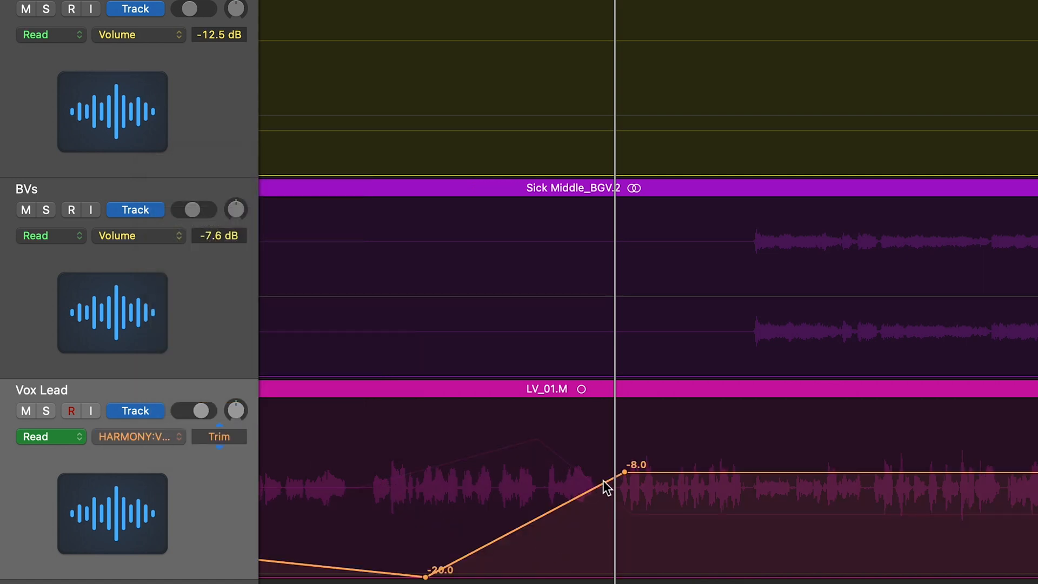
drag(626, 472, 694, 472)
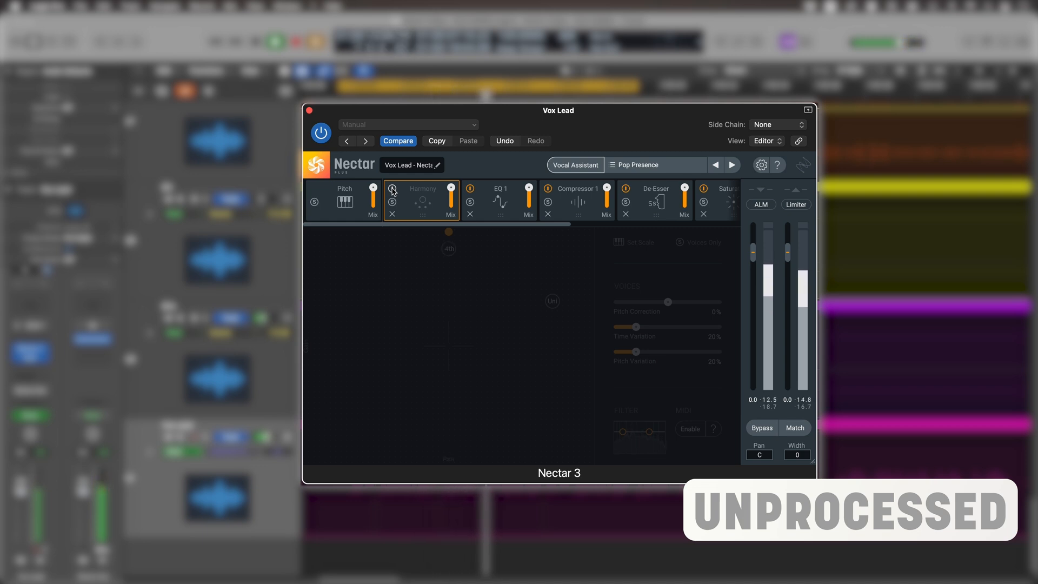
Turn Nectar's Harmony module back on for Vox Lead
click(393, 189)
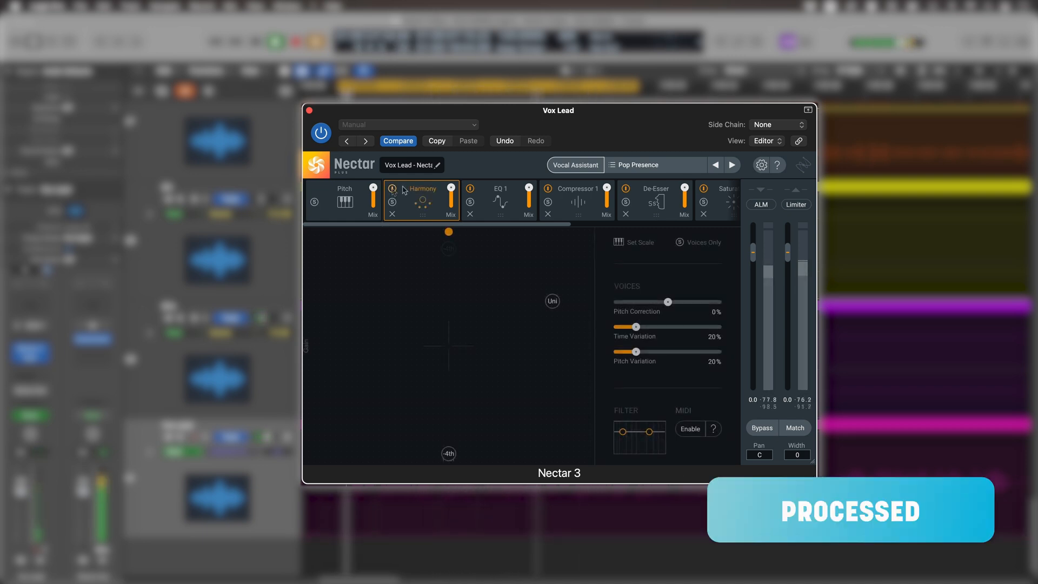